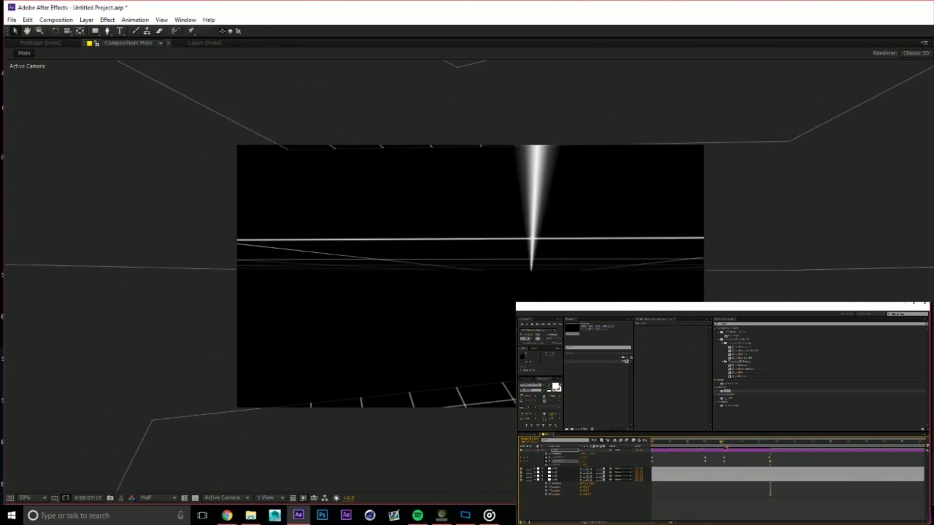
# Inspect the camera keyframes' speed curves in the graph editor.
pyautogui.hotkey('shift', 'F3')
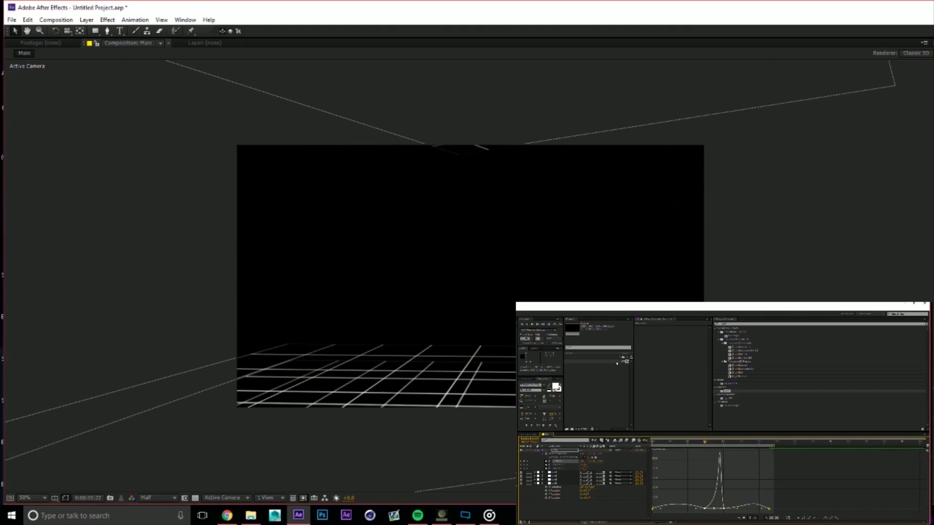
pyautogui.hotkey('shift', 'F3')
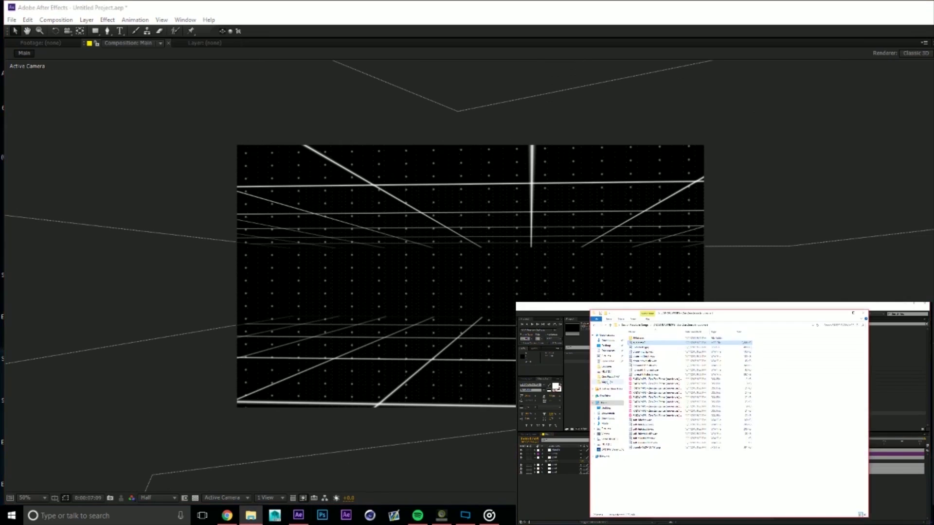
pyautogui.hotkey('ctrl', 'n')
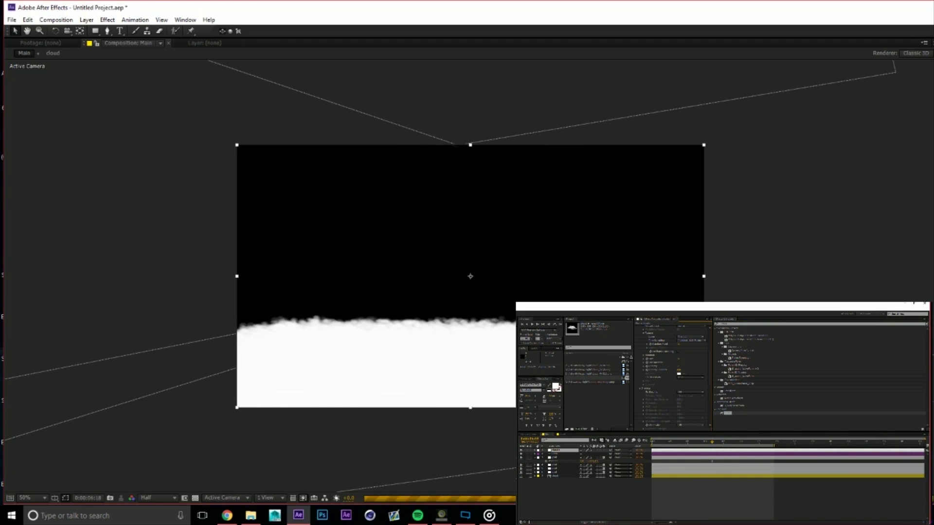
pyautogui.moveTo(894, 65); pyautogui.dragTo(893, 64)
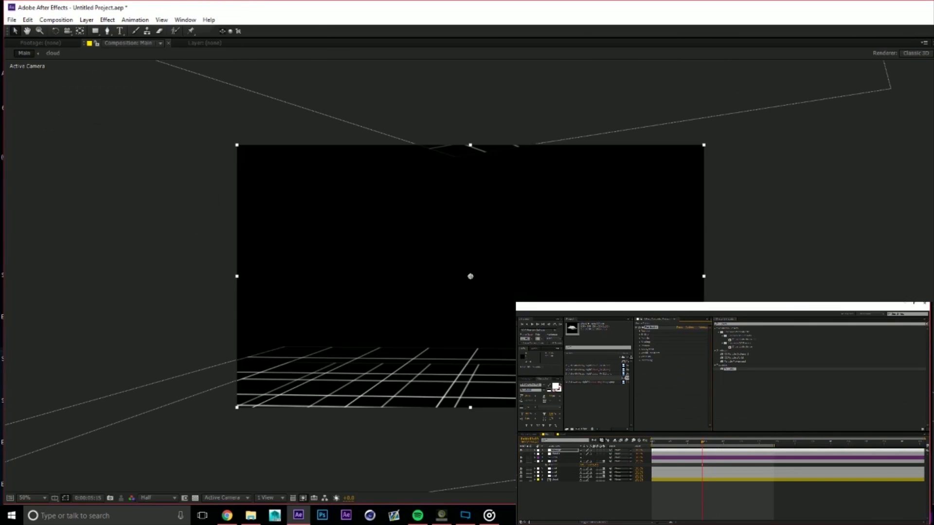
# Add a point light named Light 1 with smooth falloff, radius 500, falloff distance 500 and shadow casting.
pyautogui.hotkey('ctrl', 'alt', 'shift', 'l')
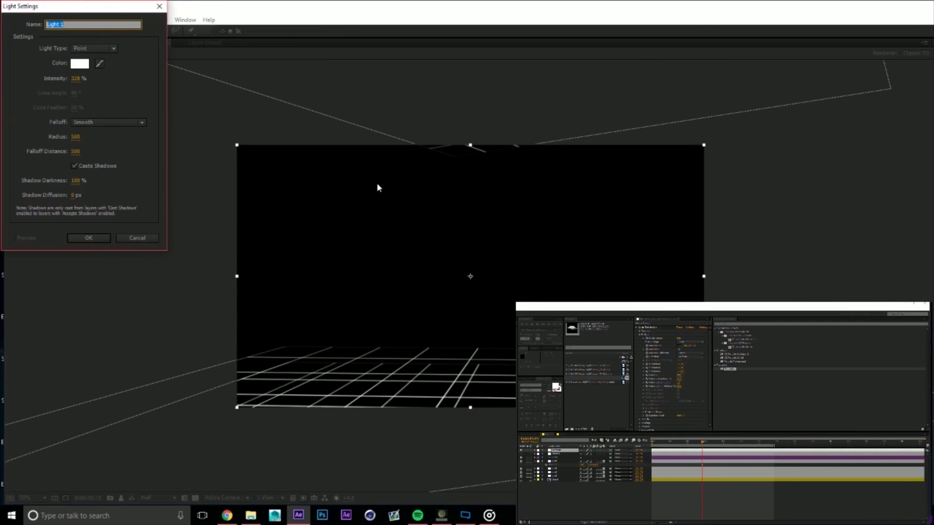
pyautogui.click(84, 238)
pyautogui.click(550, 457)
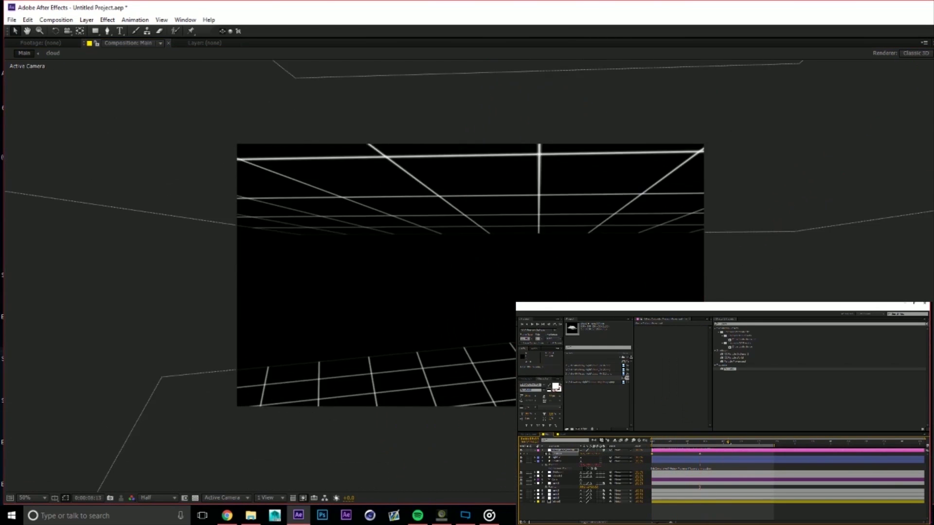
pyautogui.scroll(-2, 492, 272)
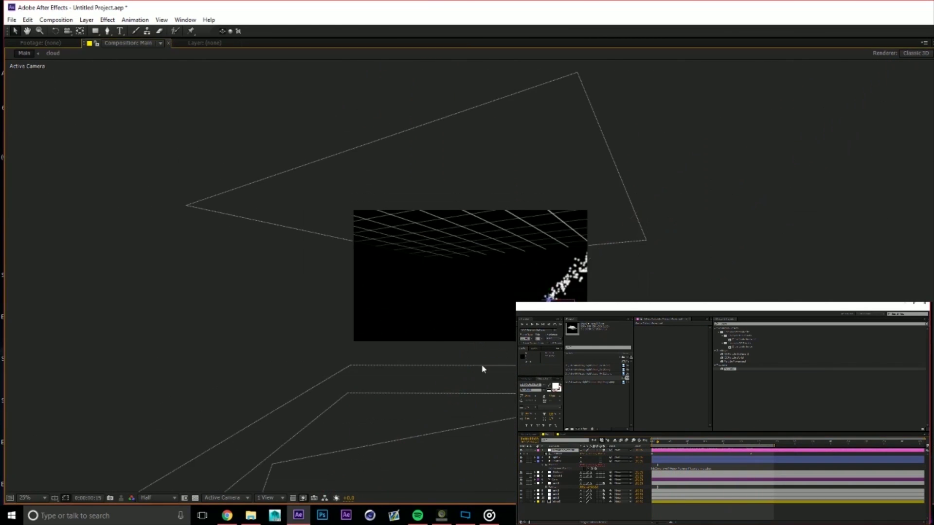
pyautogui.scroll(4, 492, 272)
pyautogui.scroll(-2, 492, 276)
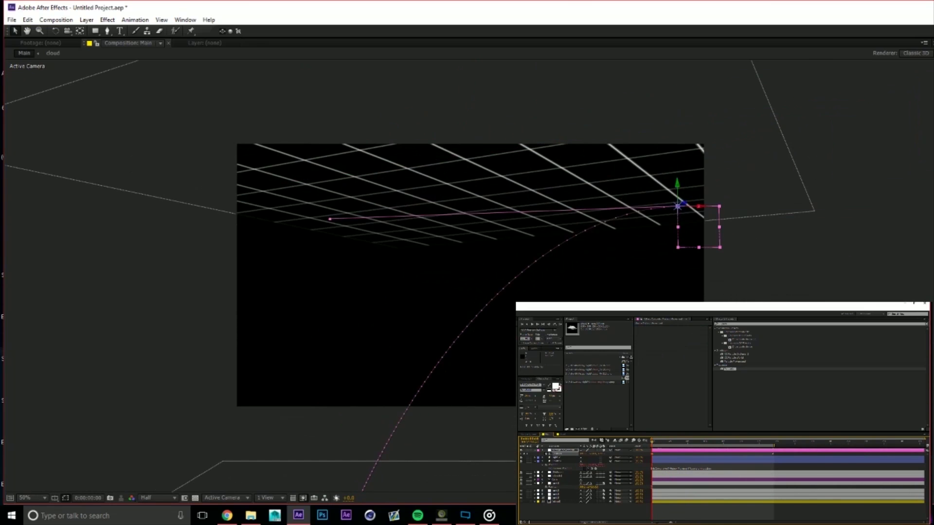
pyautogui.scroll(-1, 470, 276)
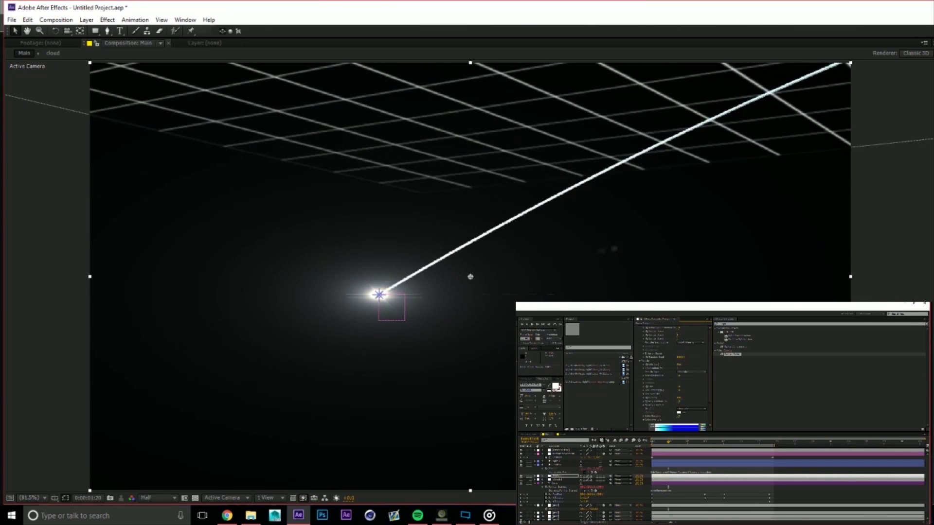
# Adjust the color setting of the light streak's particle effect.
pyautogui.click(668, 413)
pyautogui.press('Return')
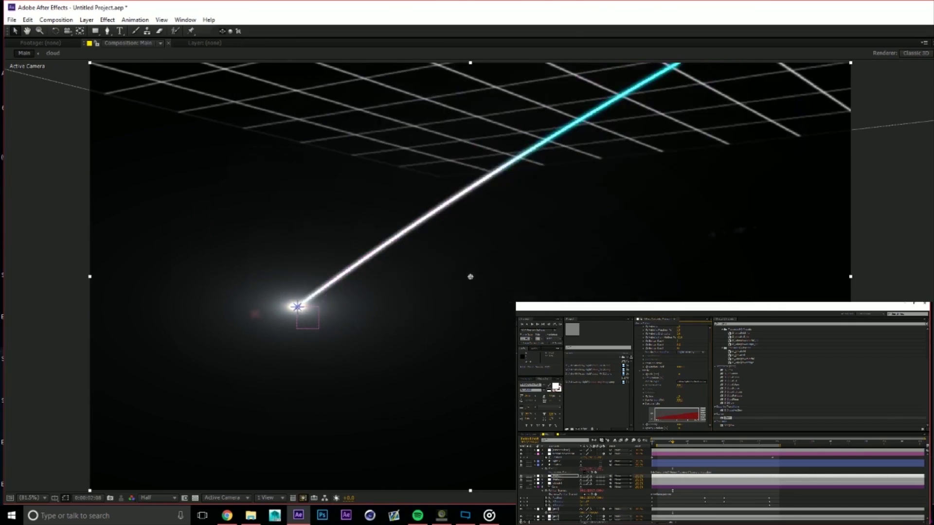
# Create a new solid layer for the starry background behind the light streak.
pyautogui.hotkey('ctrl', 'y')
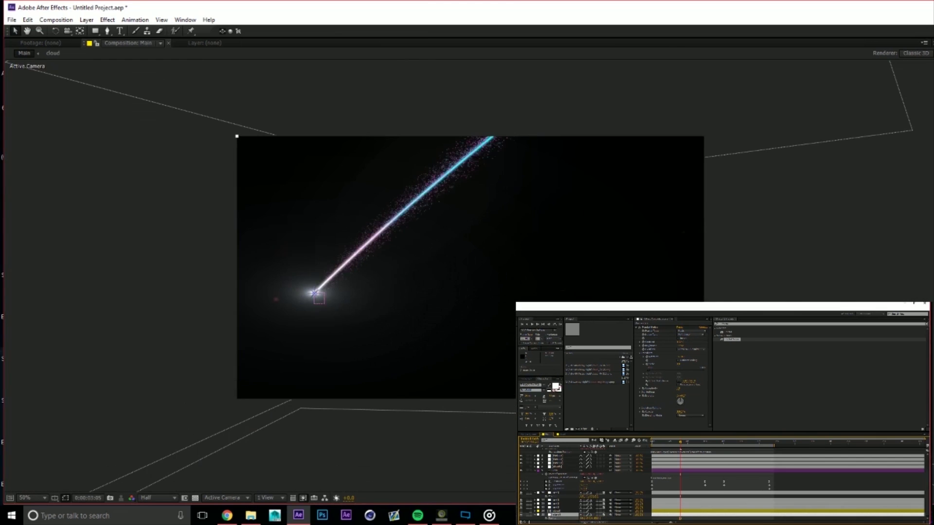
pyautogui.press(',')
pyautogui.press(',')
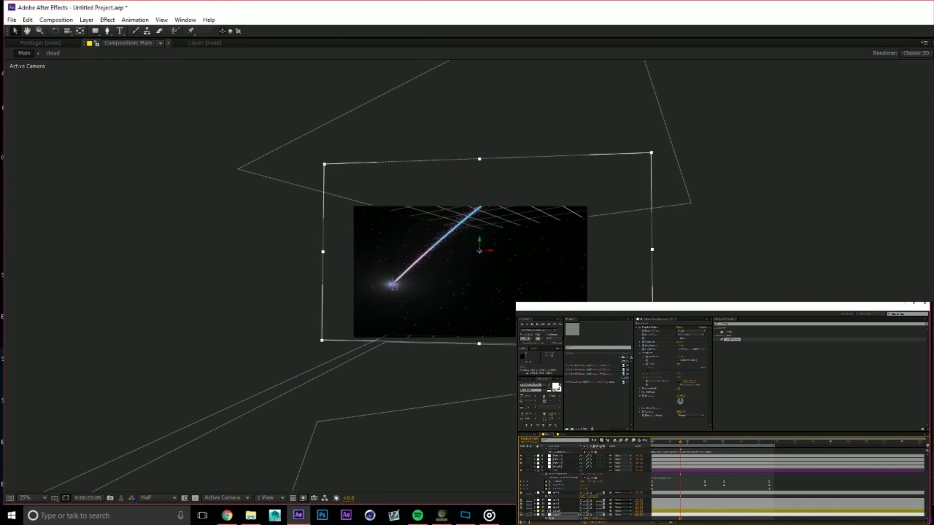
pyautogui.press('.')
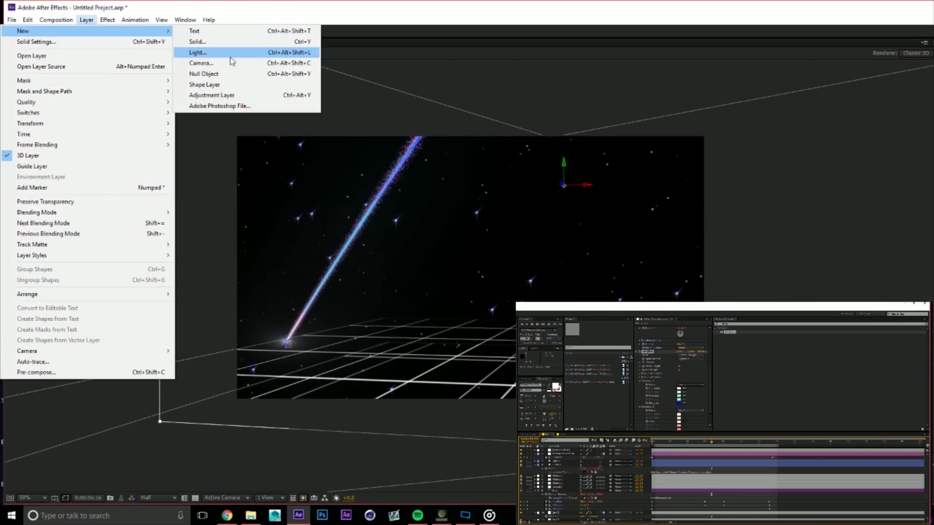
# Add another light layer and adjust the global color of the orange Optical Flares effect.
pyautogui.click(229, 53)
pyautogui.click(136, 236)
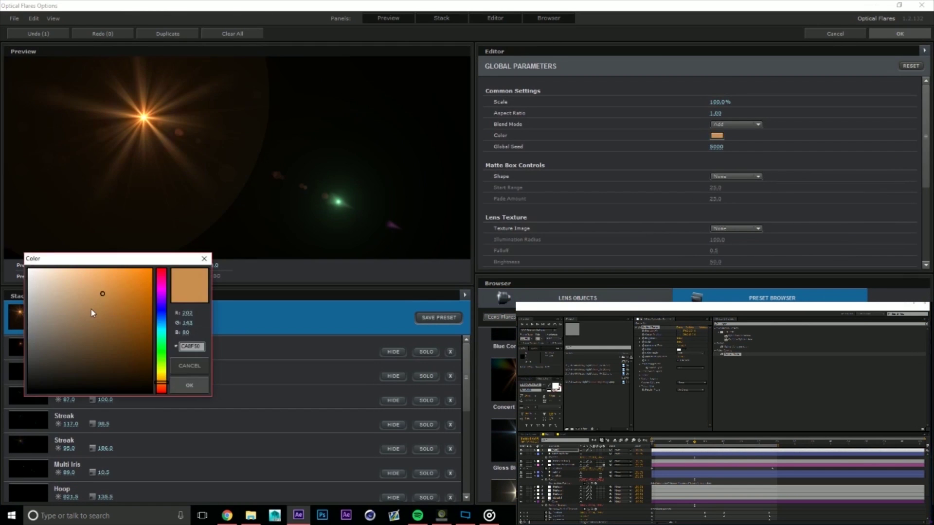
pyautogui.click(151, 429)
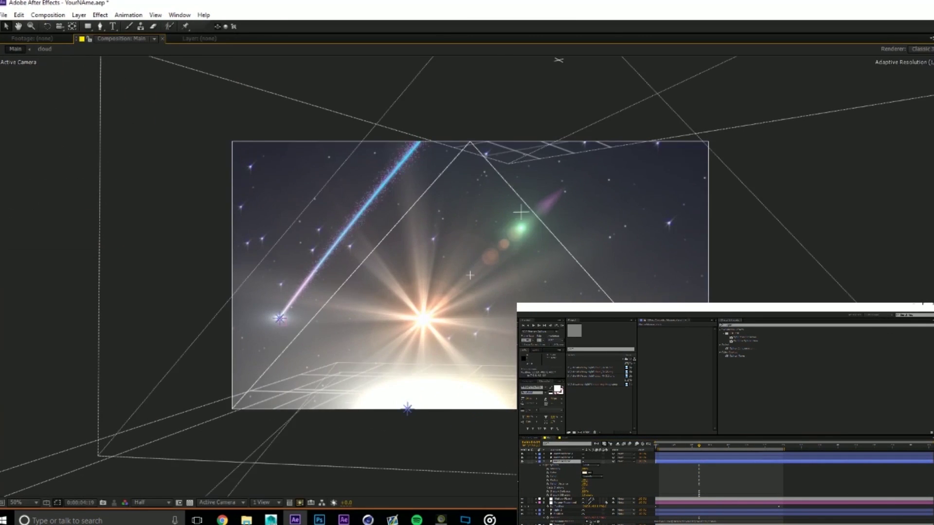
# Select the group of light layers that illuminate the scene around the orange flare.
pyautogui.click(575, 458)
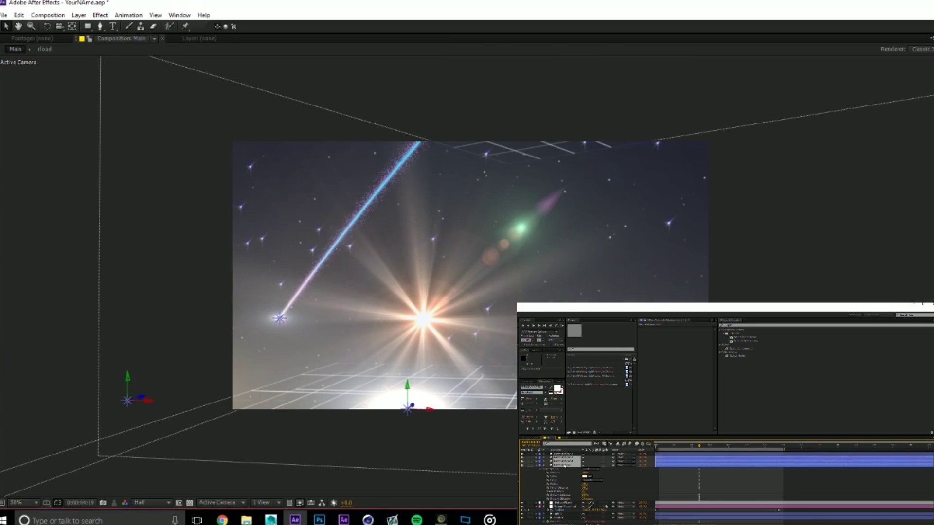
pyautogui.click(589, 499)
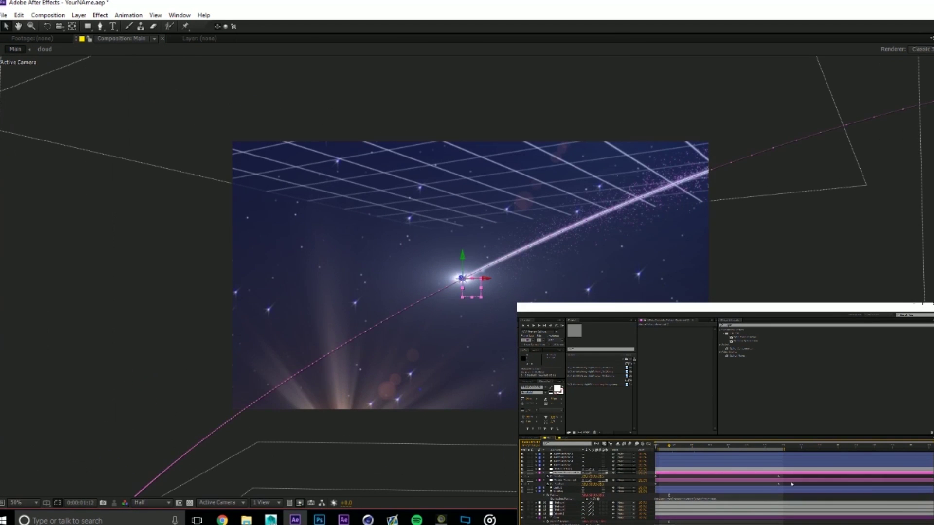
# Go to the start of the composition and reveal the effects of the streak's particle layer.
pyautogui.moveTo(669, 445); pyautogui.dragTo(658, 445)
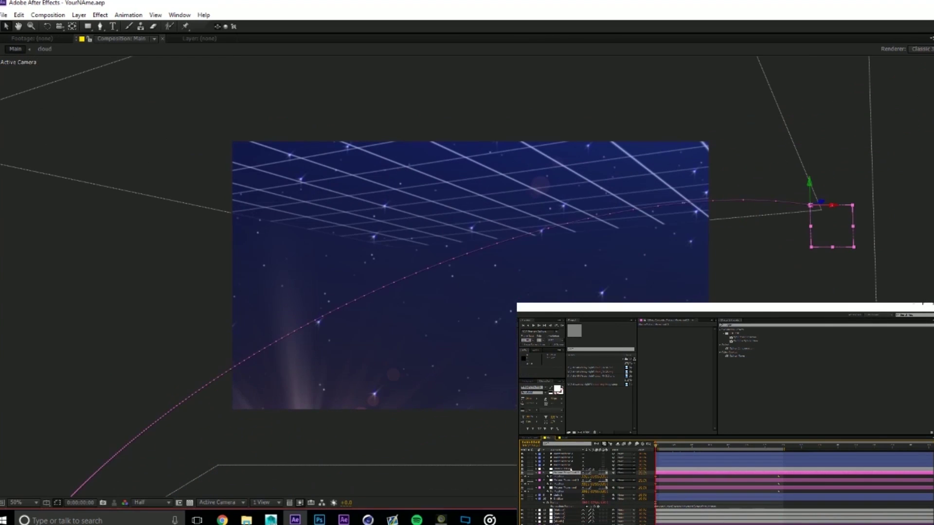
pyautogui.click(565, 495)
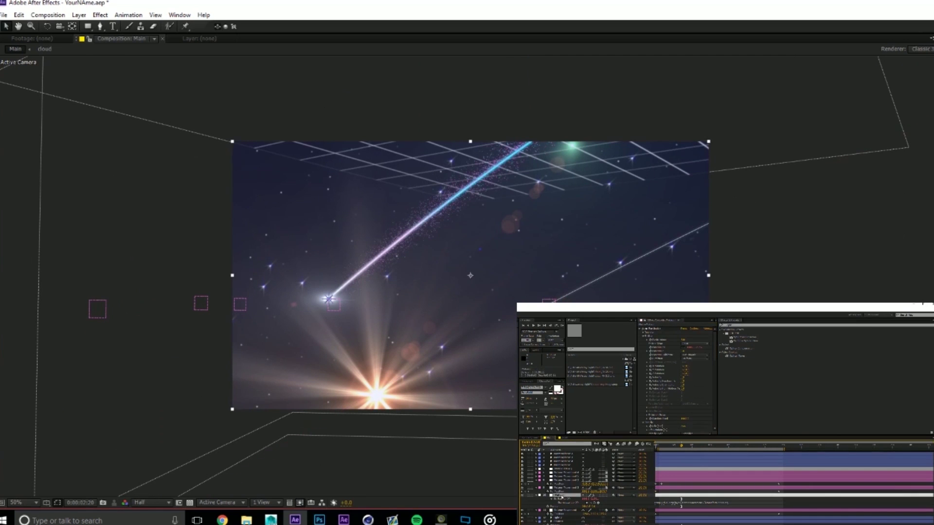
pyautogui.press('e')
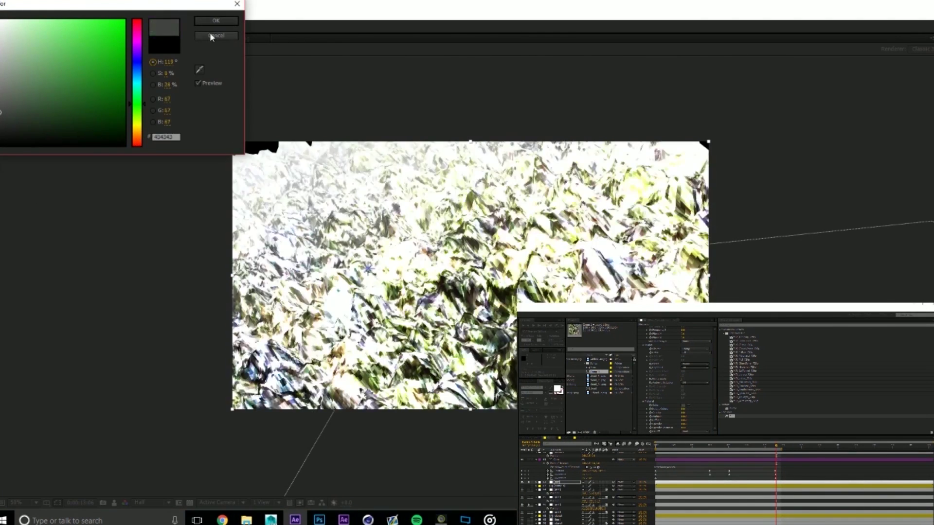
# Set the terrain effect's color to 434343 and the selected light's color to dark blue 001E5B.
pyautogui.press('Return')
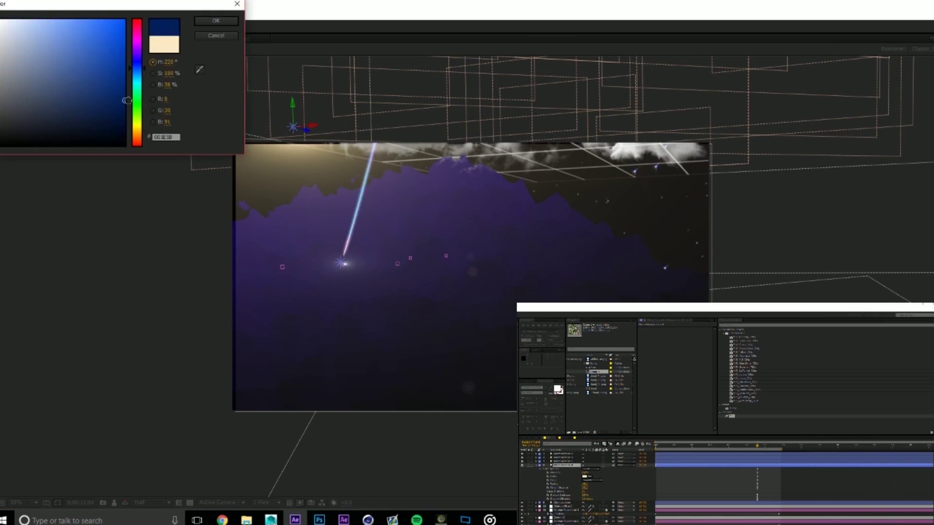
pyautogui.press('Return')
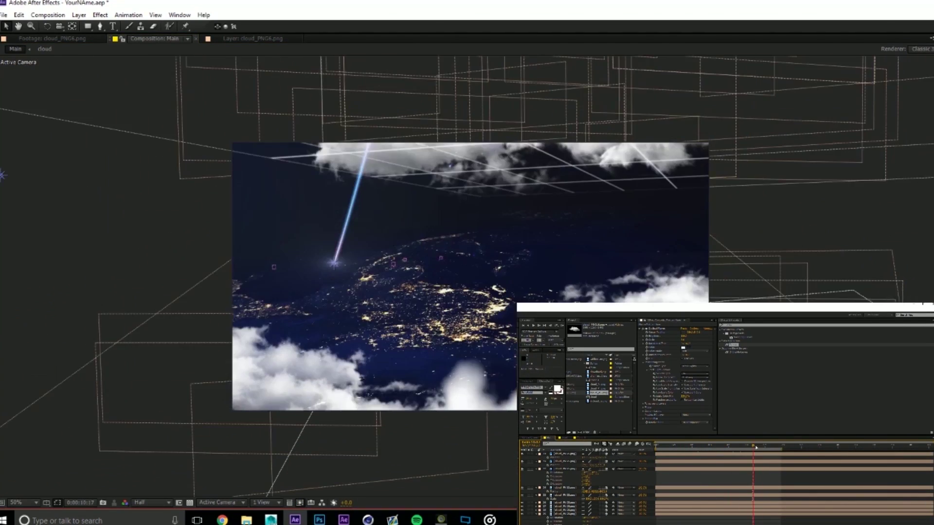
# At 0:00:11:10, step down through the cloud layers to the large cloud in the picture's lower-left area and save the project.
pyautogui.moveTo(755, 446); pyautogui.dragTo(760, 446)
pyautogui.click(612, 478)
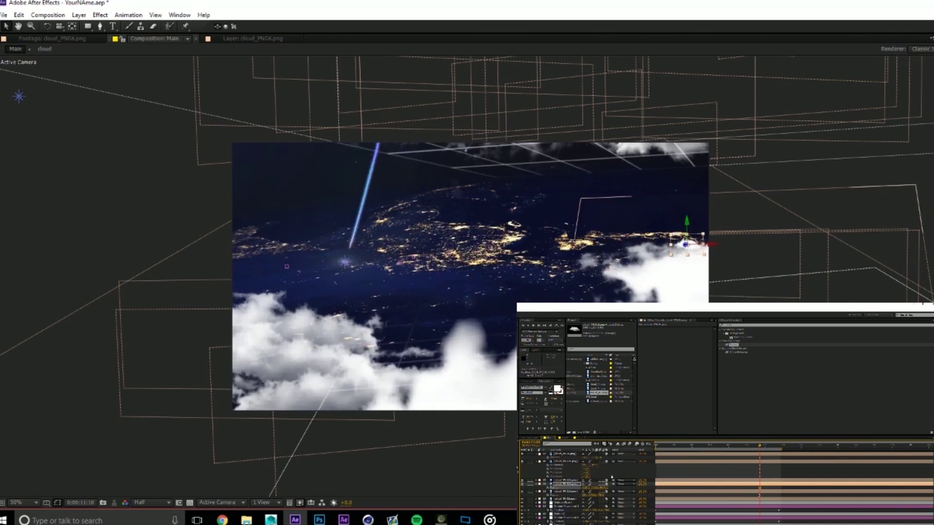
pyautogui.hotkey('ctrl', 'Down')
pyautogui.hotkey('ctrl', 'Down')
pyautogui.hotkey('ctrl', 'Down')
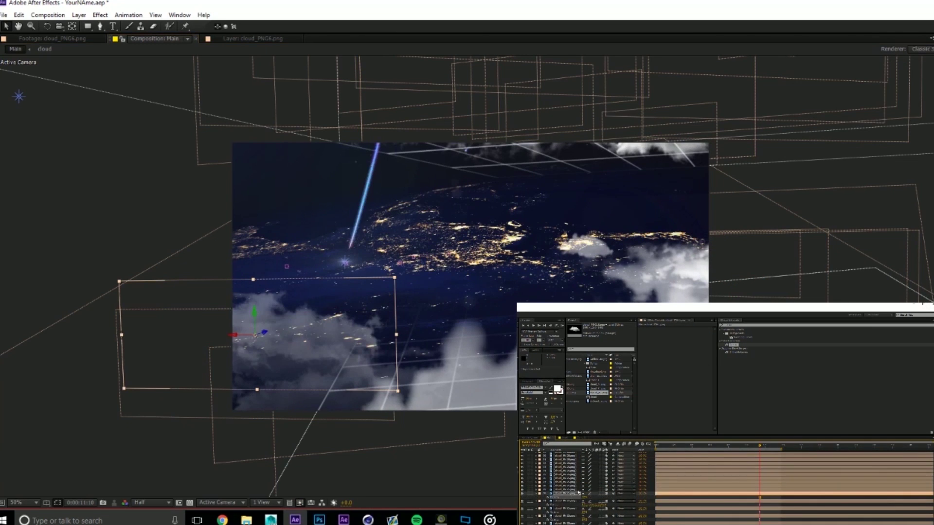
pyautogui.hotkey('ctrl', 's')
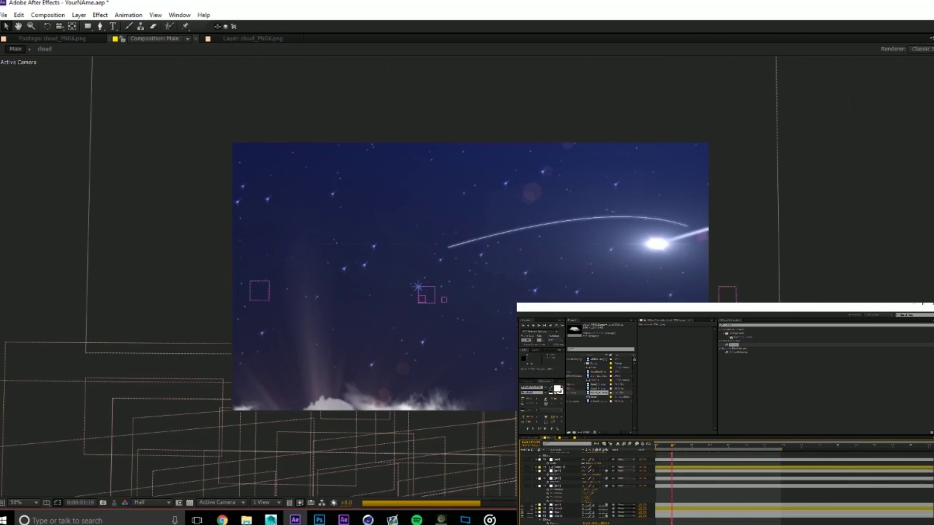